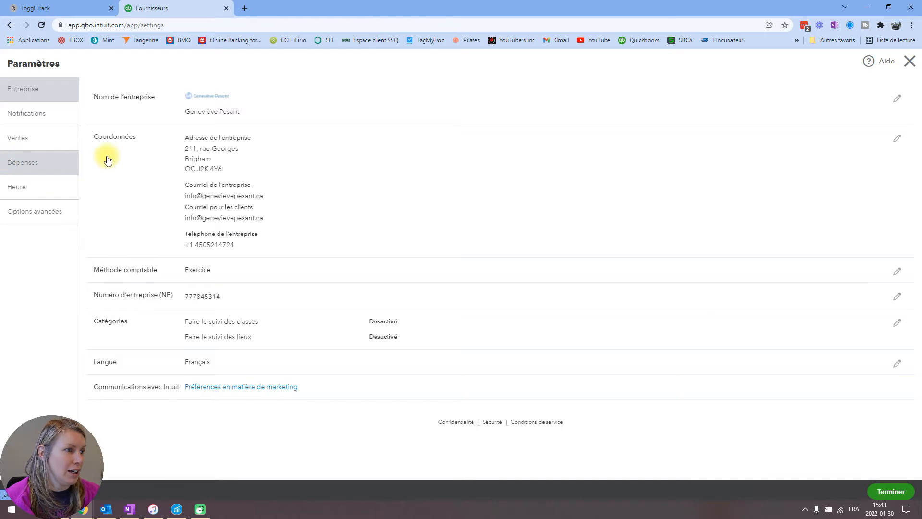
- In the Dépenses settings, enable tracking expenses and items by client, make them billable, and turn off tracking billable items as income
click(25, 165)
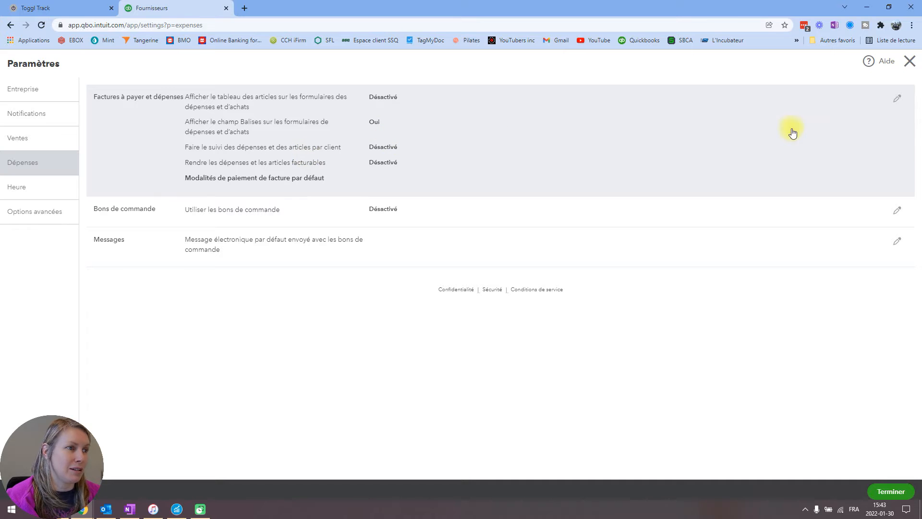
click(896, 100)
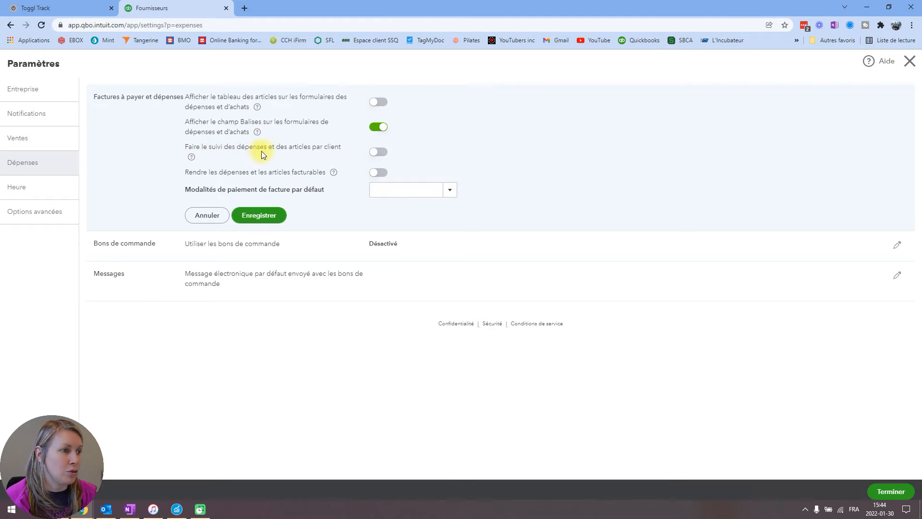
click(370, 152)
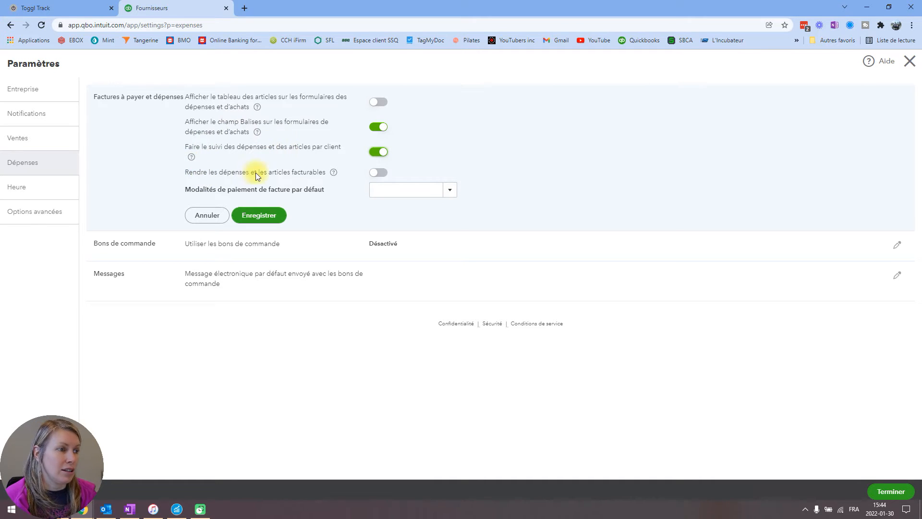
click(379, 174)
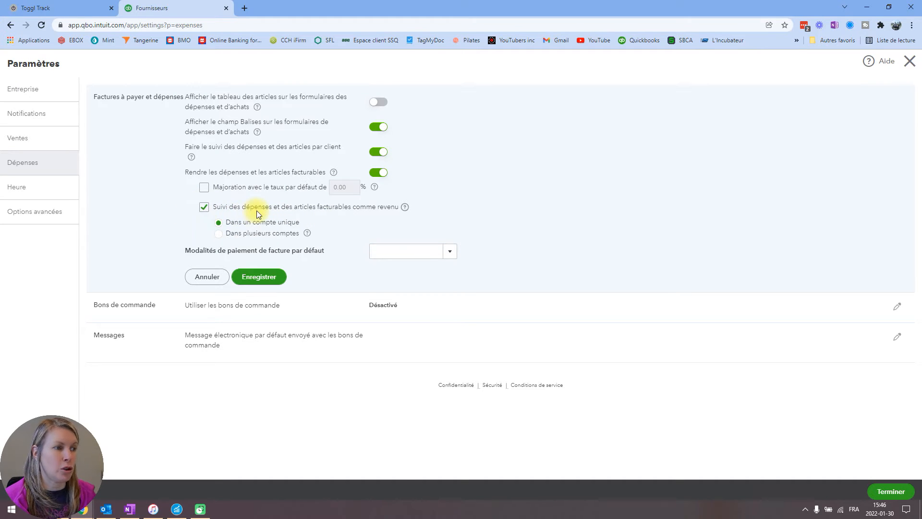
click(212, 212)
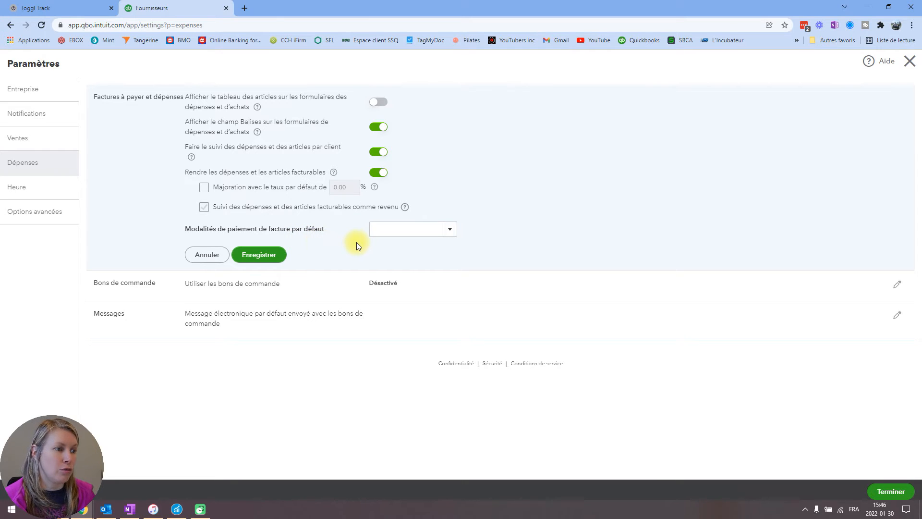
- Set the default bill payment terms to Sur réception, save the expense settings and close the settings page
click(449, 230)
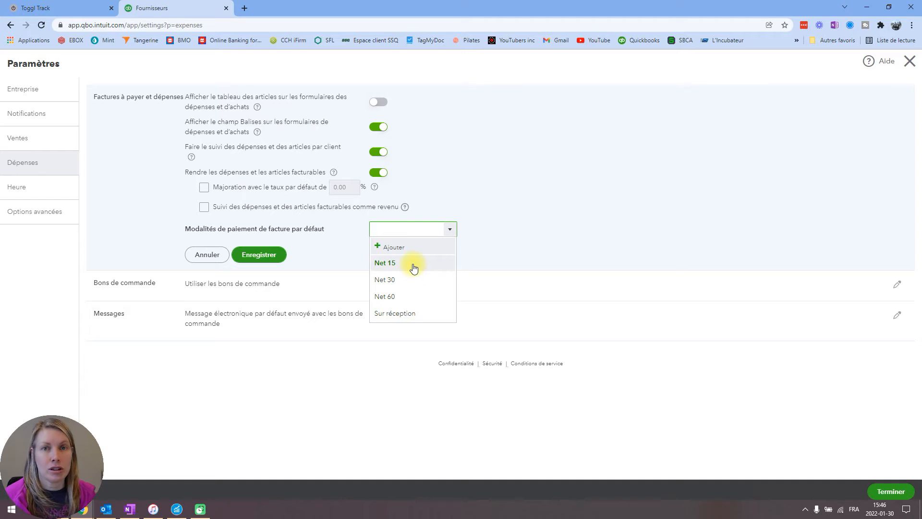
click(393, 314)
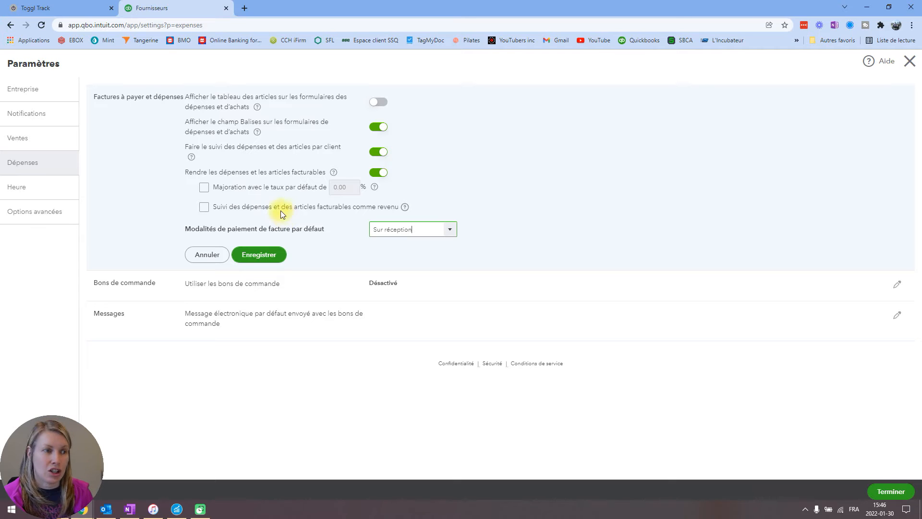
click(259, 254)
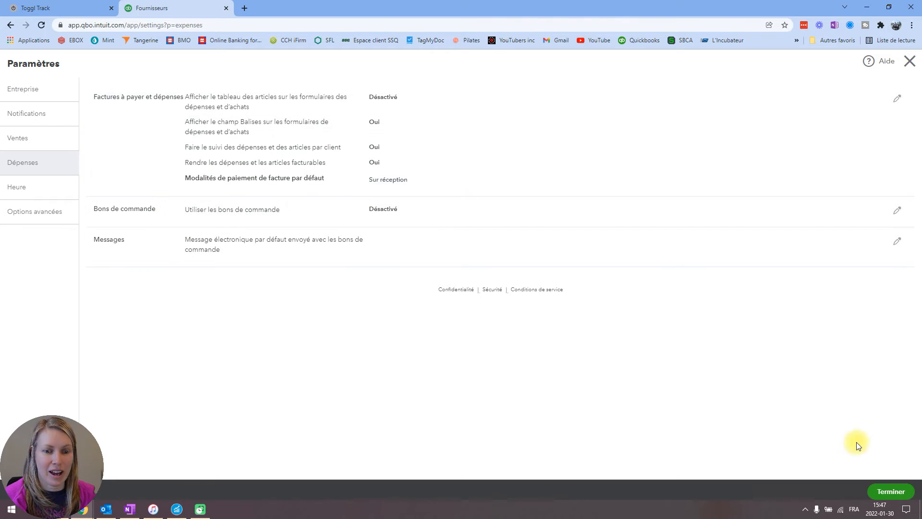
click(912, 67)
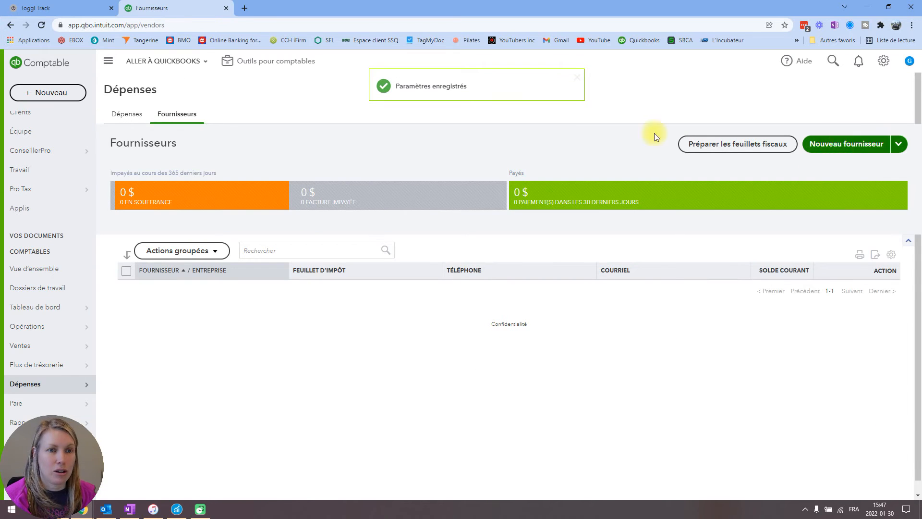
- Examine the sections of a blank new supplier form, from contact details to opening balance, and close it without saving
mouse_move(27, 385)
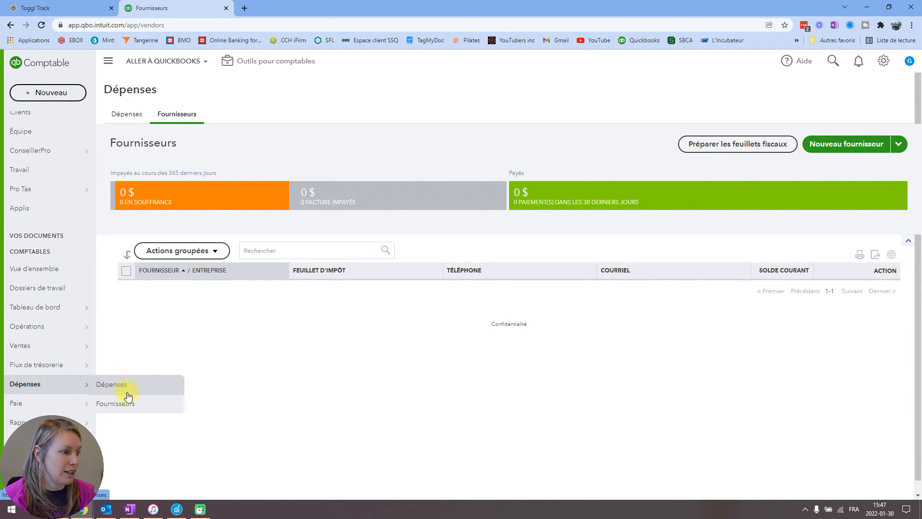
click(870, 152)
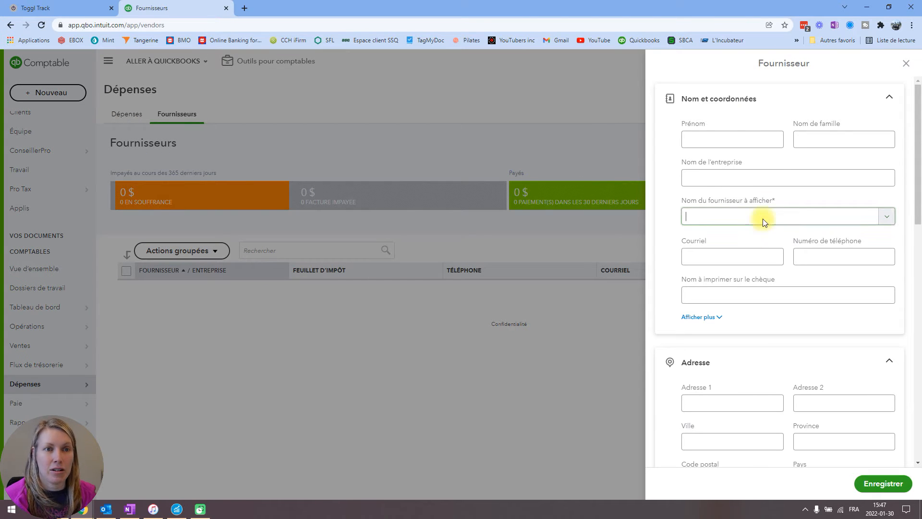
scroll(741, 289, down, 7)
click(741, 296)
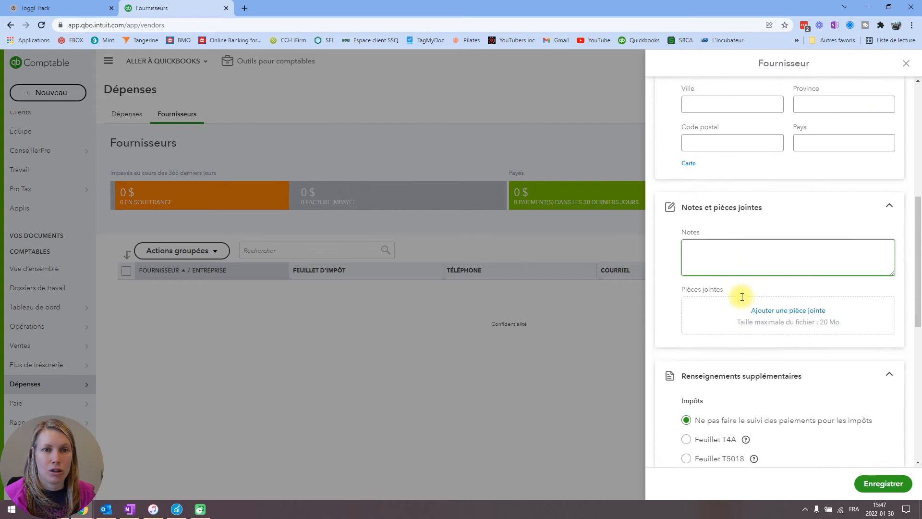
scroll(757, 149, down, 8)
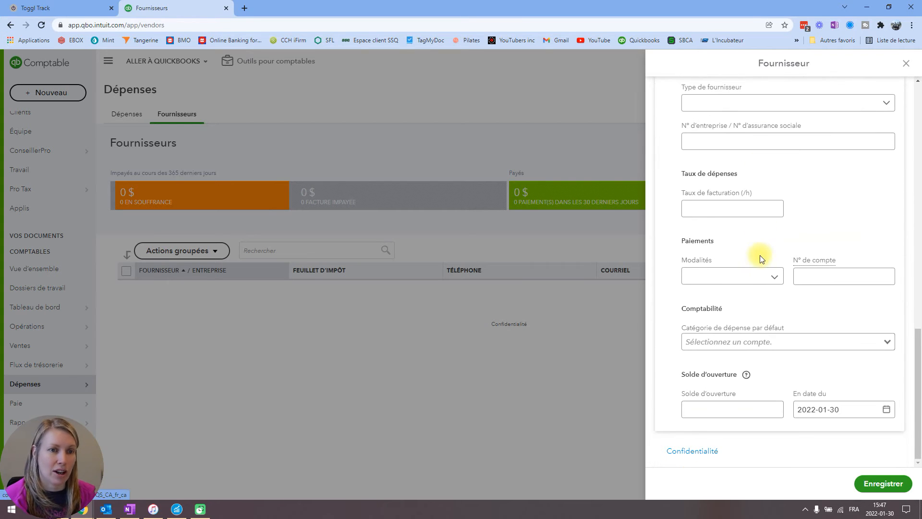
scroll(861, 181, up, 15)
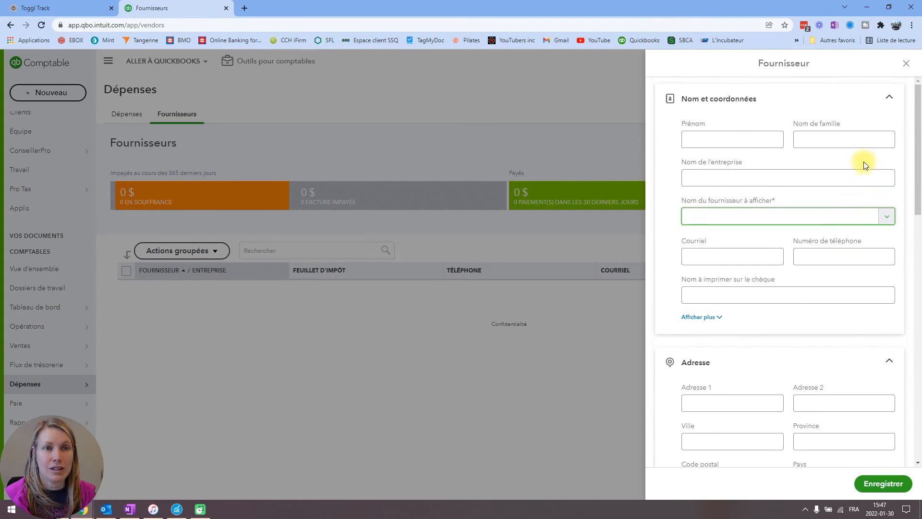
click(906, 64)
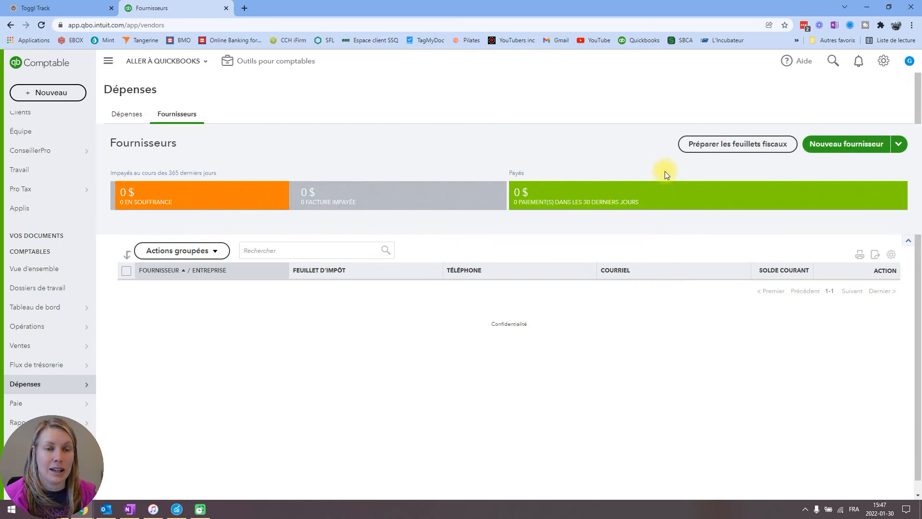
- Start a new supplier record and fill in the supplier's address details
click(898, 144)
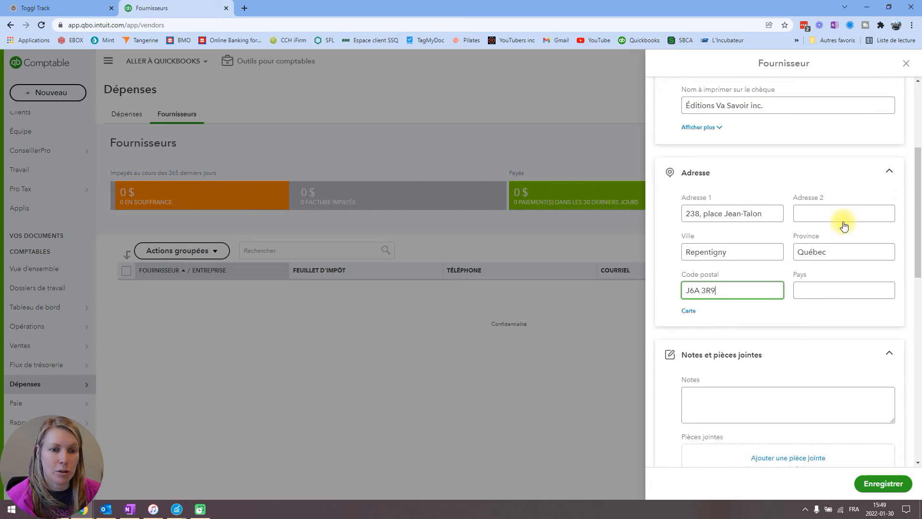
scroll(842, 223, down, 6)
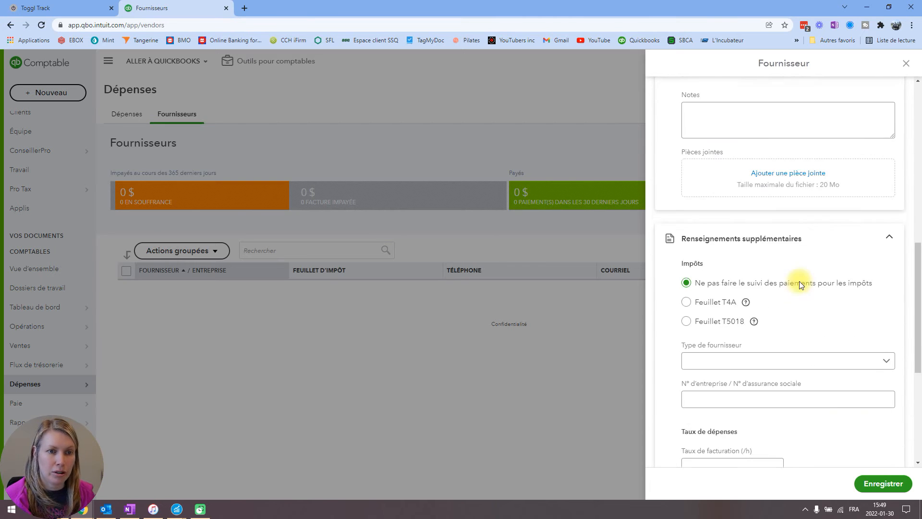
- Set the supplier type to Entreprise in the additional information of the new supplier
scroll(826, 290, down, 3)
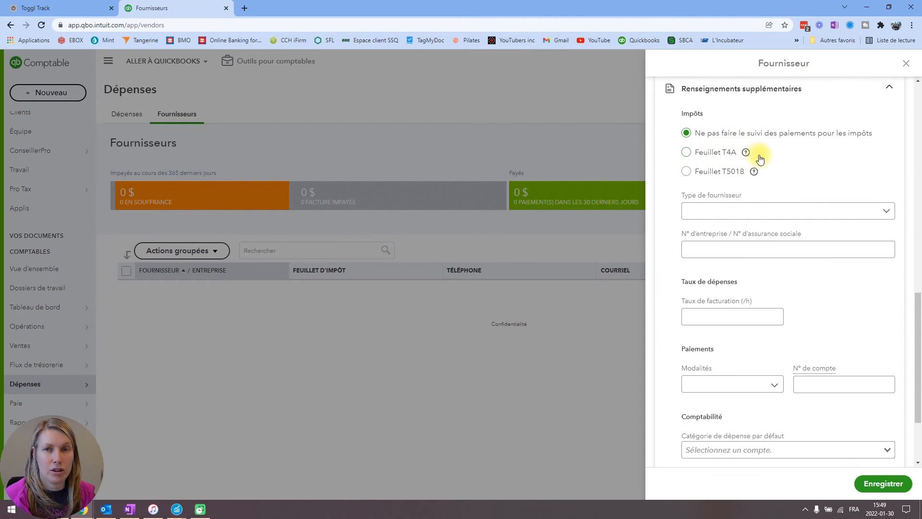
scroll(797, 158, down, 2)
scroll(788, 156, up, 2)
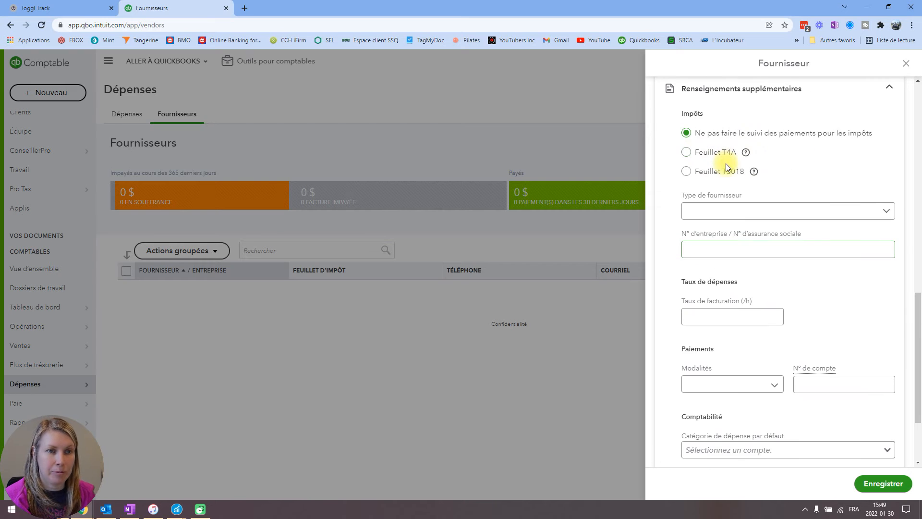
scroll(803, 175, down, 1)
scroll(803, 181, up, 1)
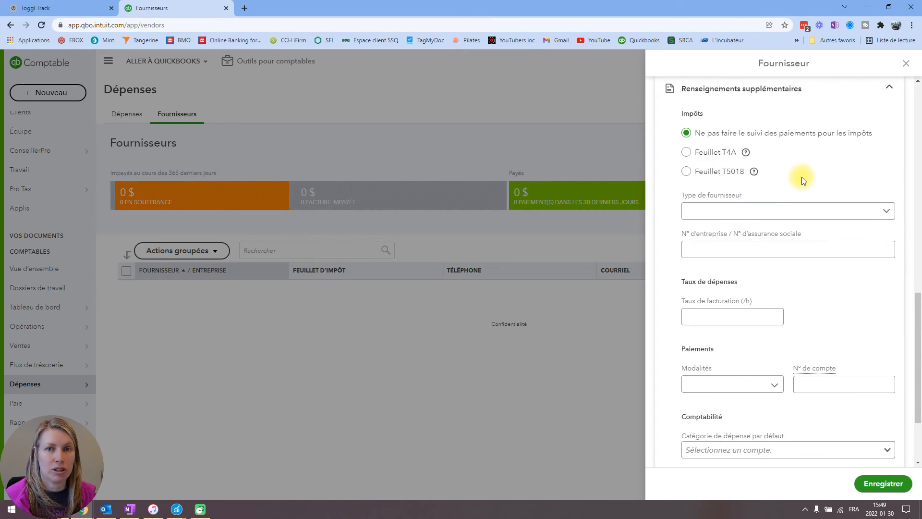
click(872, 216)
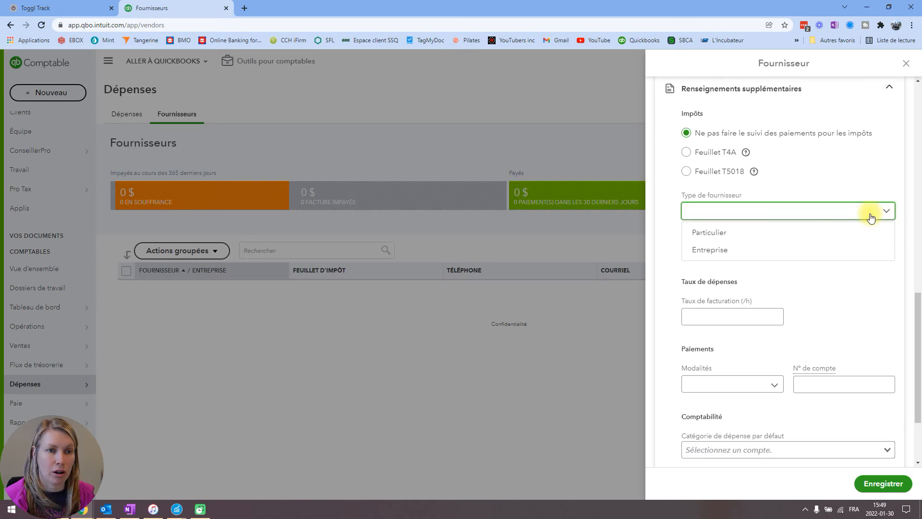
click(723, 250)
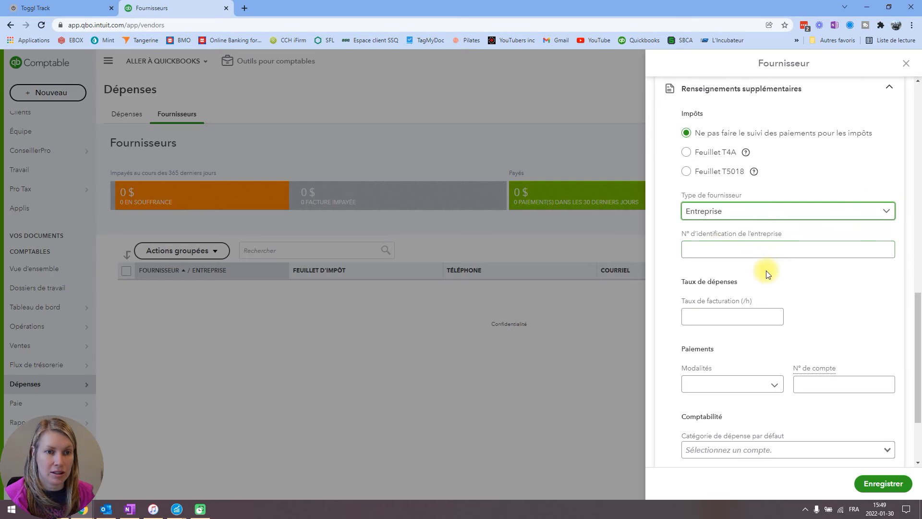
- Examine the supplier's hourly billing rate, account number and available payment terms without entering any values
scroll(793, 269, down, 2)
scroll(795, 272, up, 1)
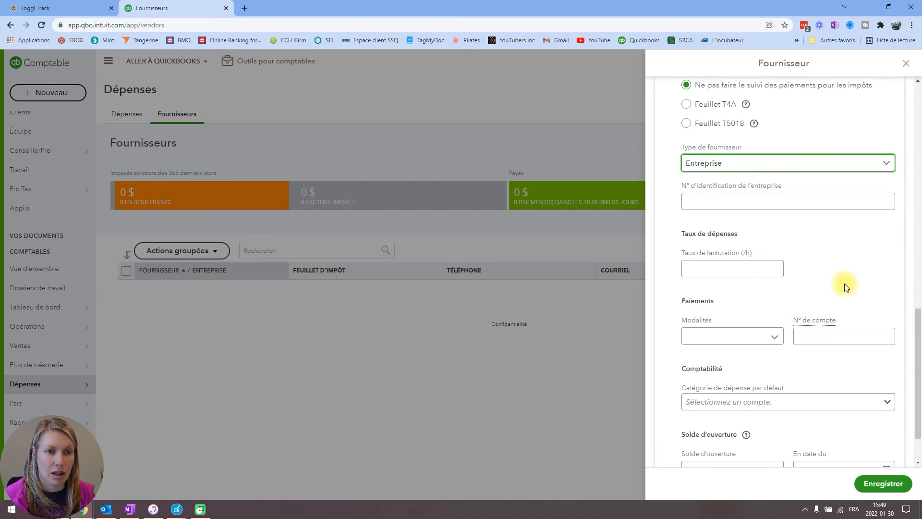
scroll(836, 278, down, 2)
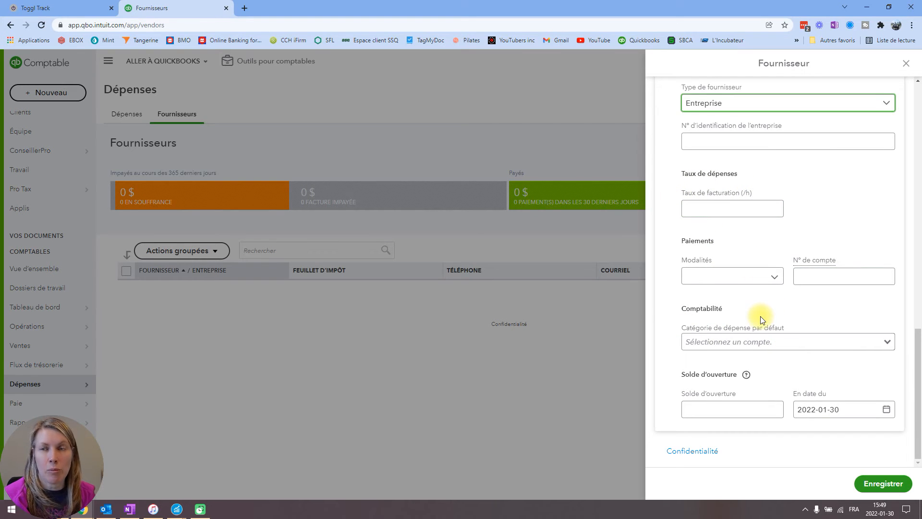
click(716, 206)
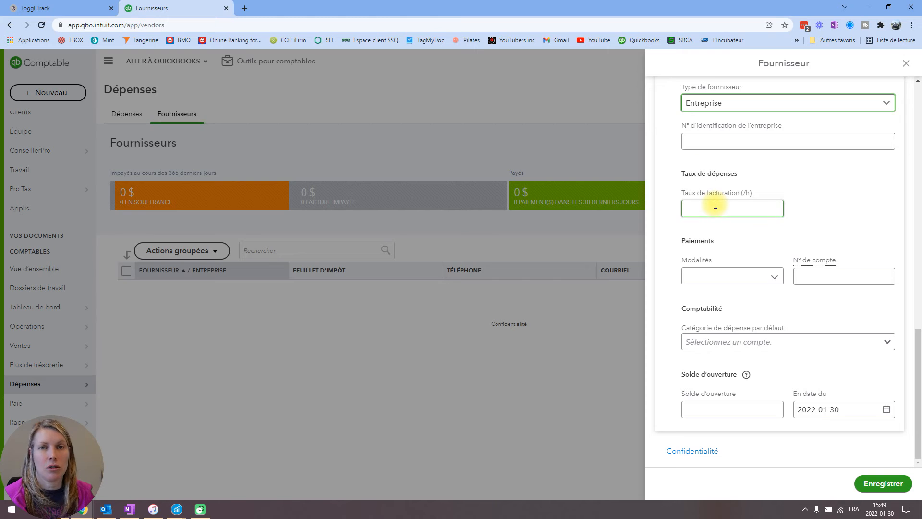
click(816, 219)
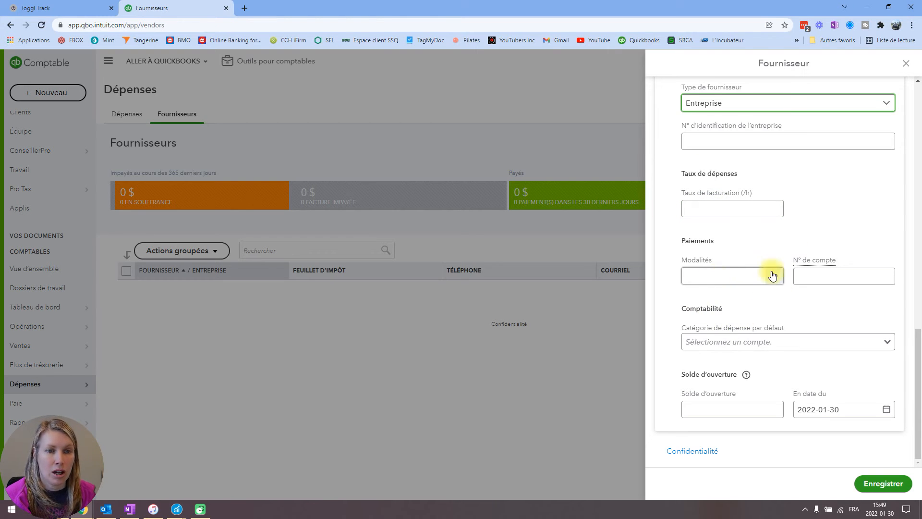
click(858, 272)
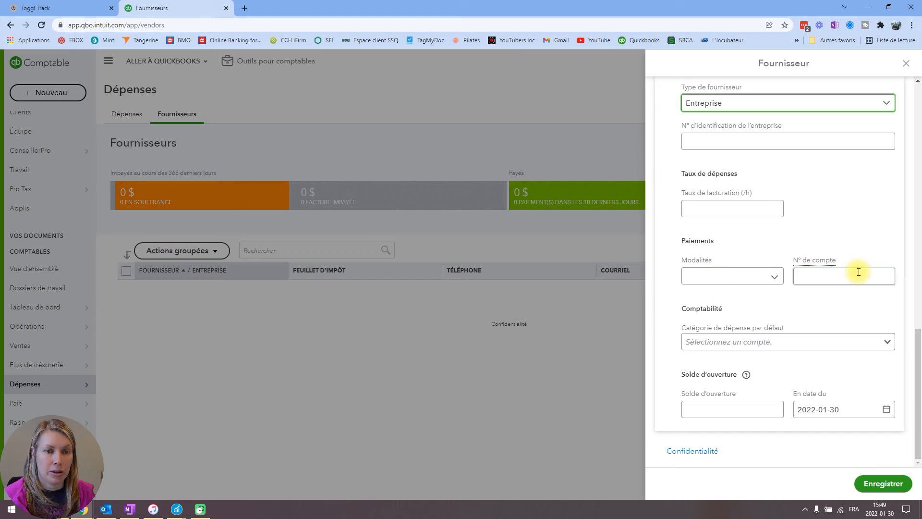
click(775, 277)
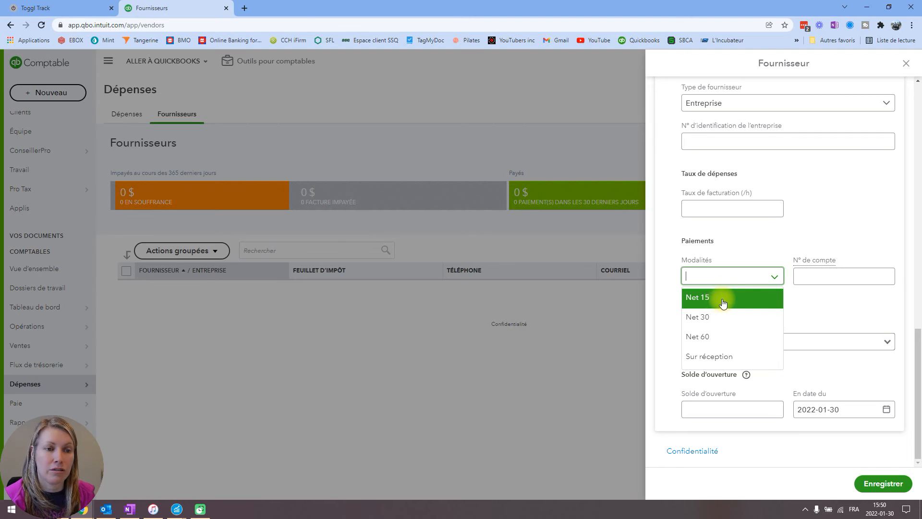
click(833, 299)
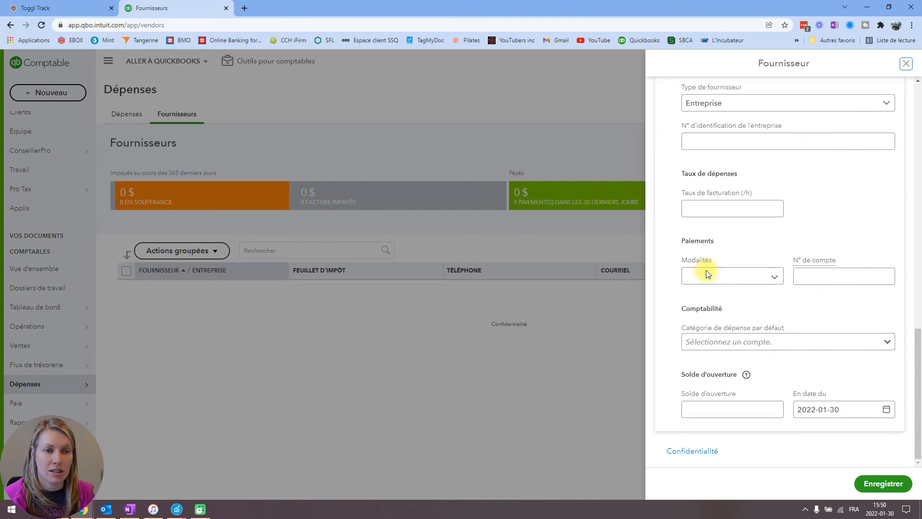
- Set the supplier's default expense category to 5615 Publicité & promotions
click(735, 342)
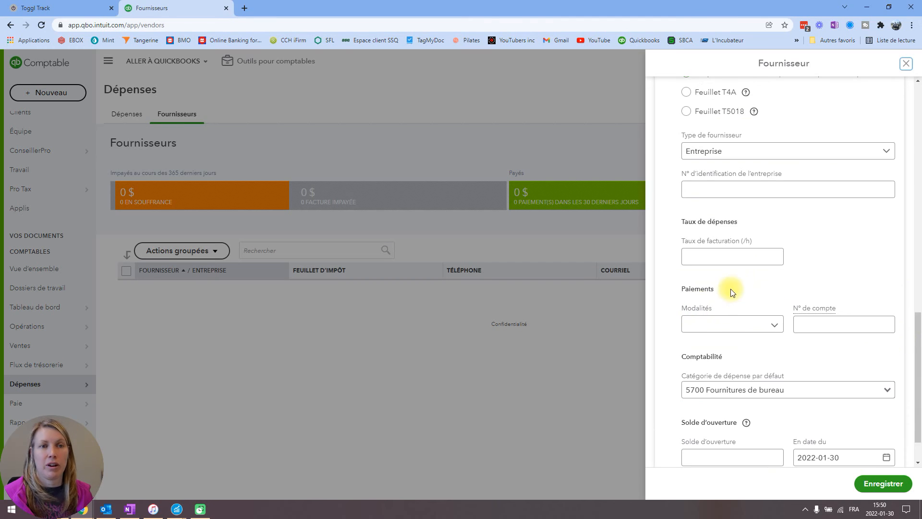
scroll(730, 330, up, 15)
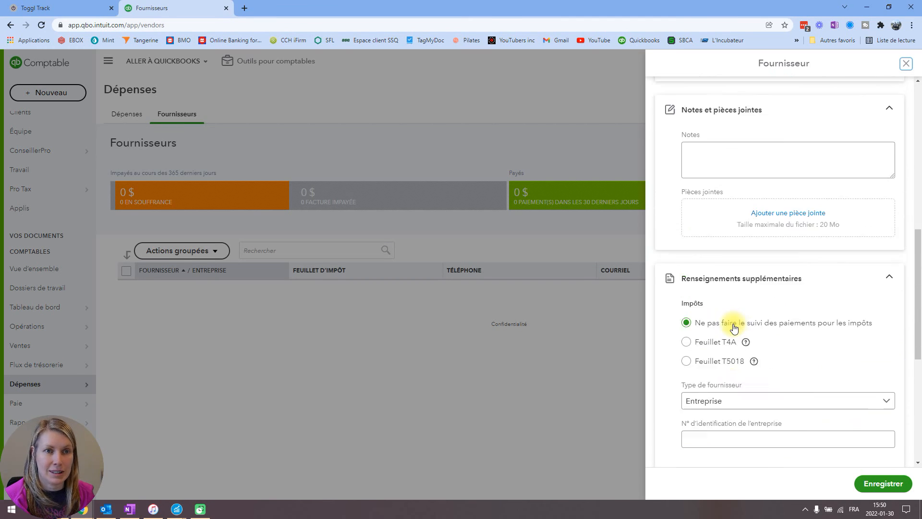
scroll(734, 327, down, 15)
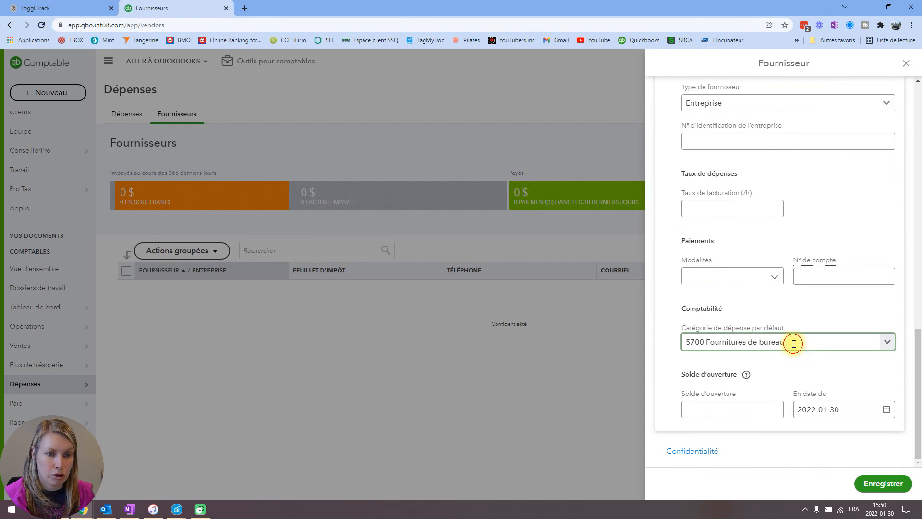
click(807, 343)
text(publ)
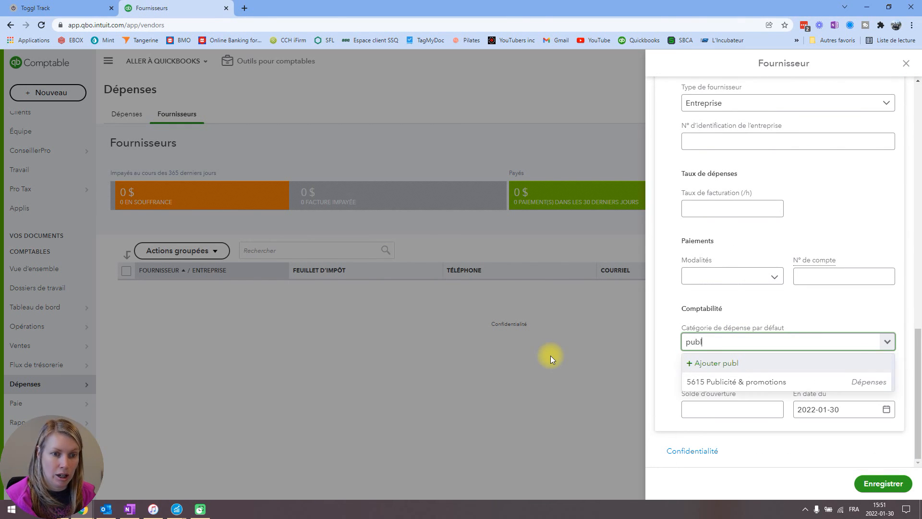
click(733, 382)
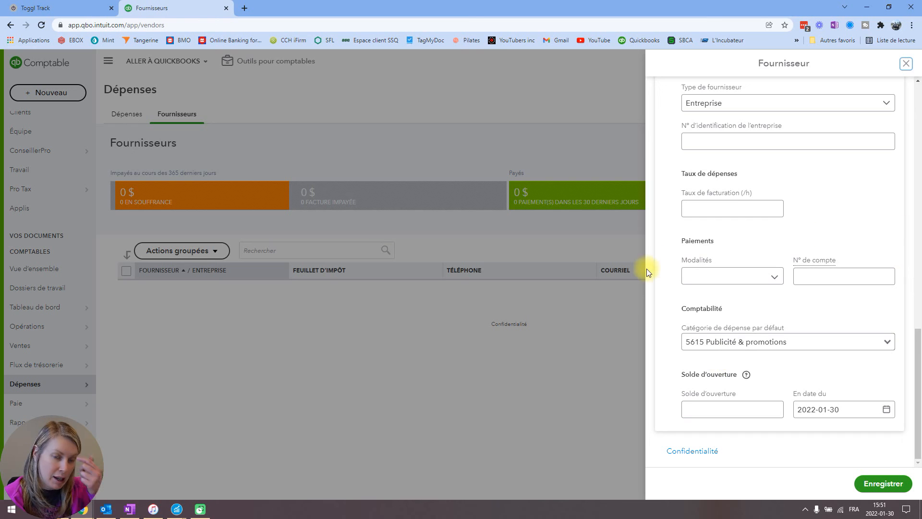
- Open the supplier's opening balance for editing
click(697, 409)
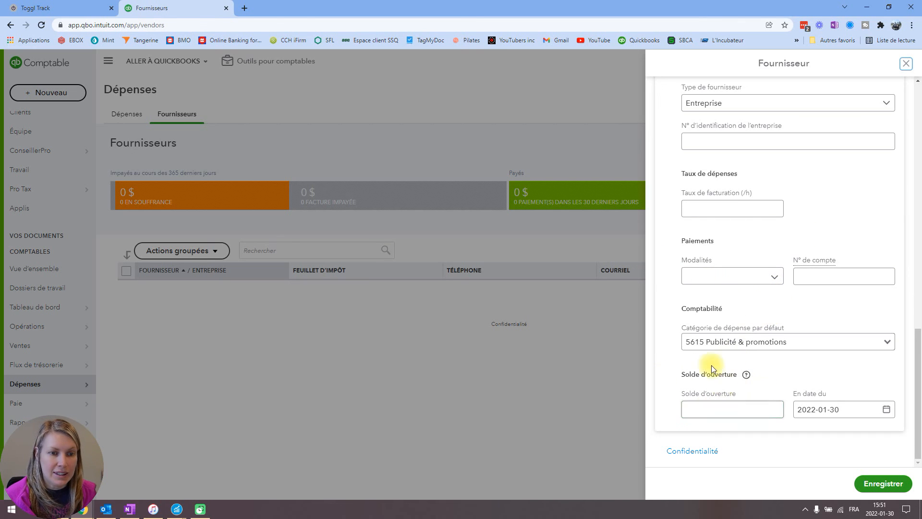
click(697, 409)
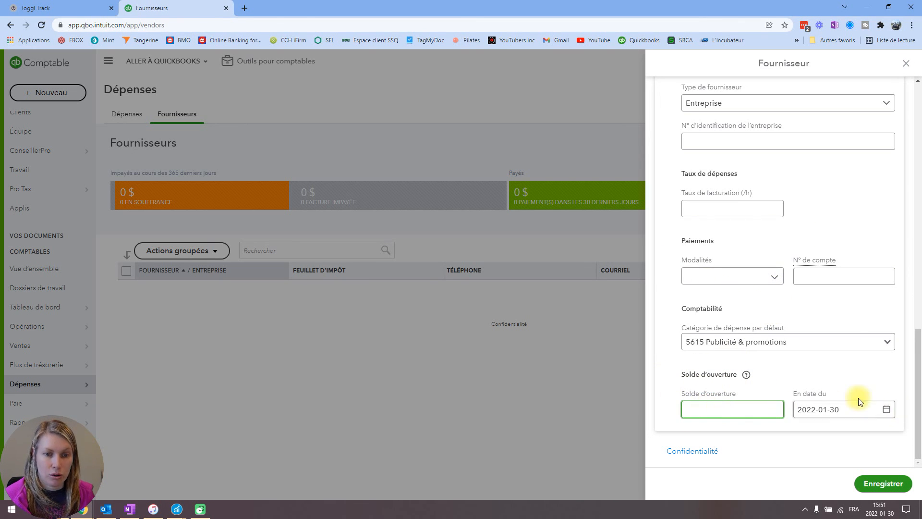